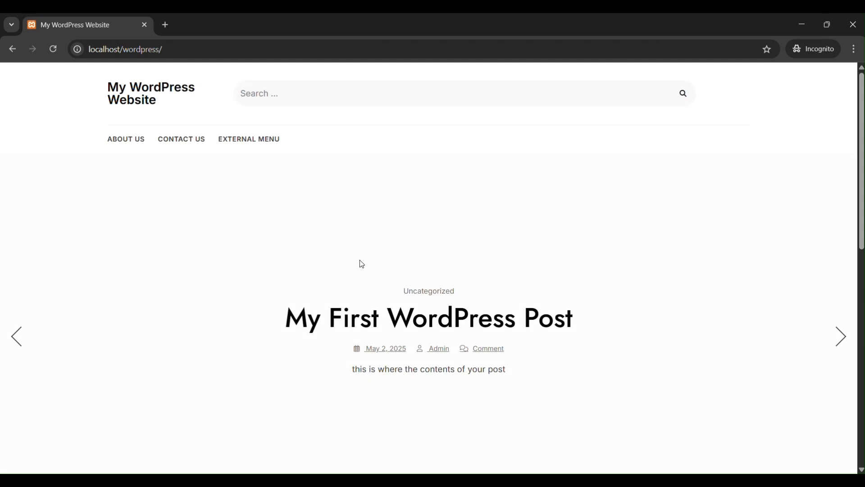
Open the site's wp-login.php login page from the address bar
{"action": "left_click", "coordinate": [169, 49]}
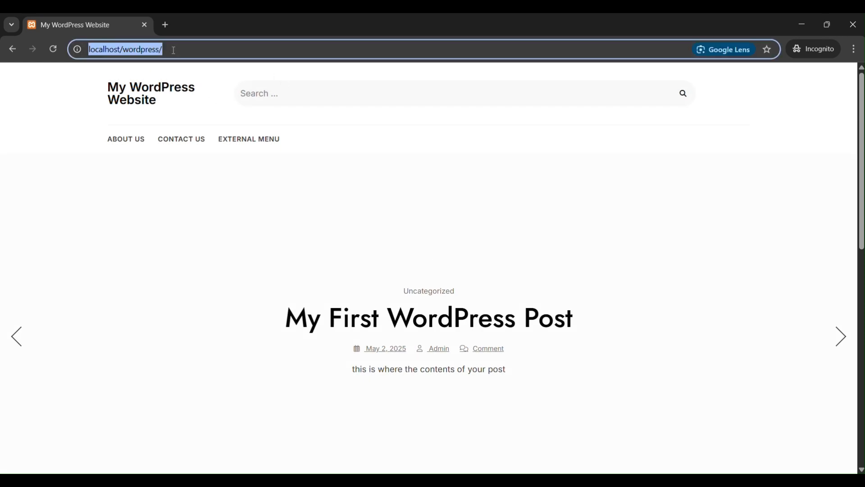
{"action": "left_click", "coordinate": [170, 50]}
{"action": "type", "text": "wp-"}
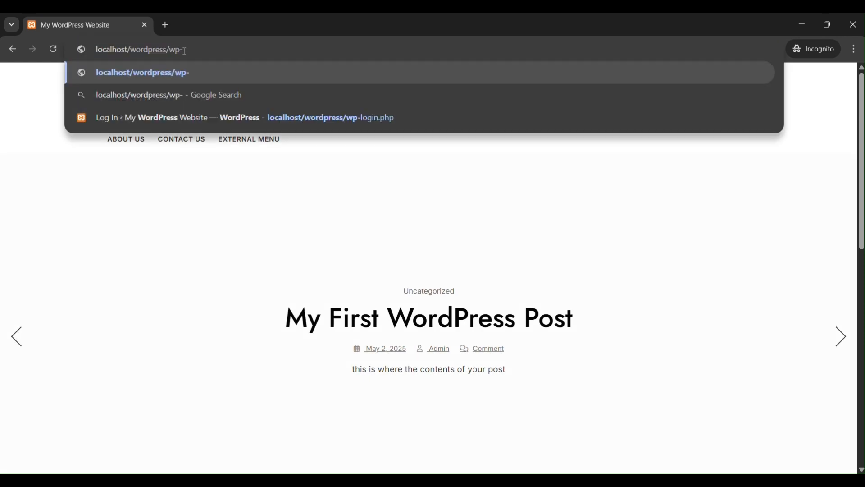
{"action": "type", "text": "login.php"}
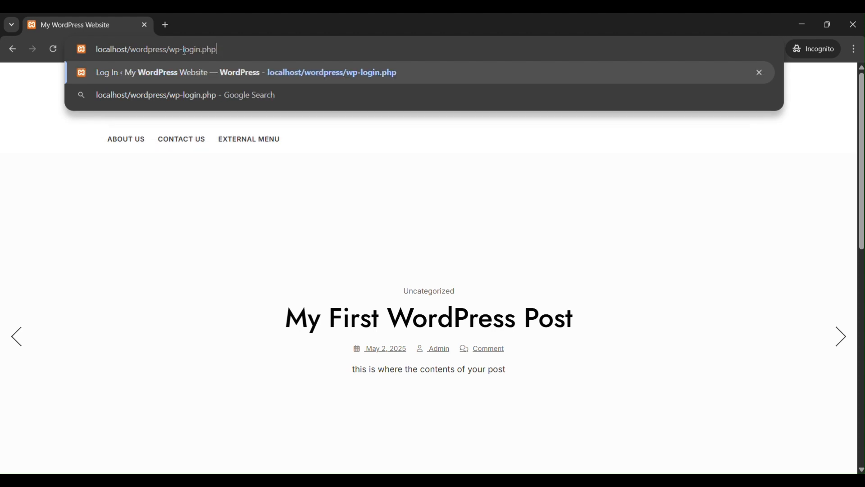
{"action": "key", "text": "Return"}
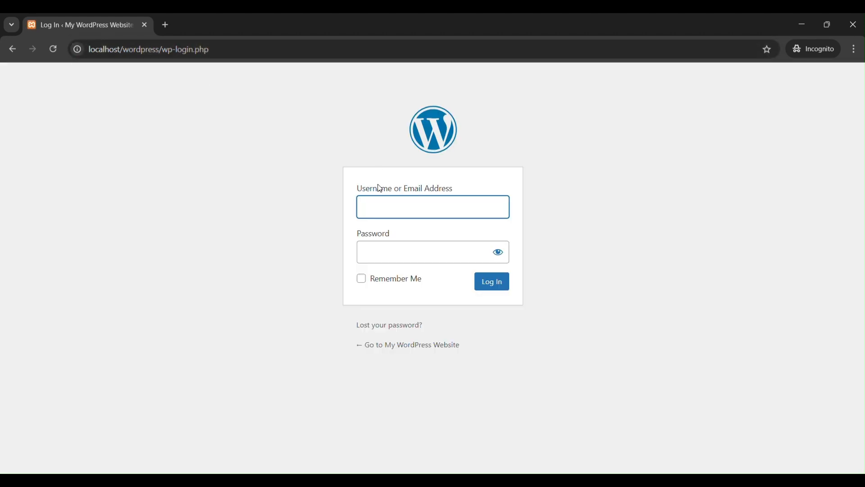
Log in with the admin username and password
{"action": "type", "text": "admin"}
{"action": "key", "text": "Tab"}
{"action": "type", "text": "a"}
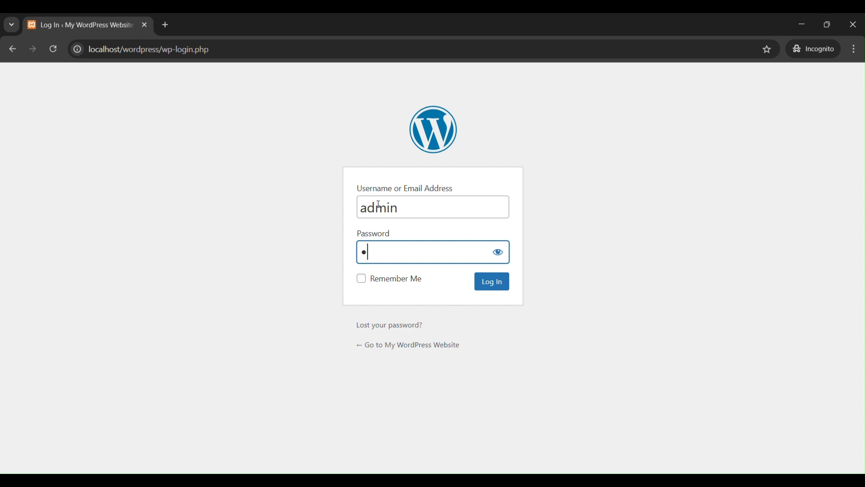
{"action": "type", "text": "dmin"}
{"action": "key", "text": "Return"}
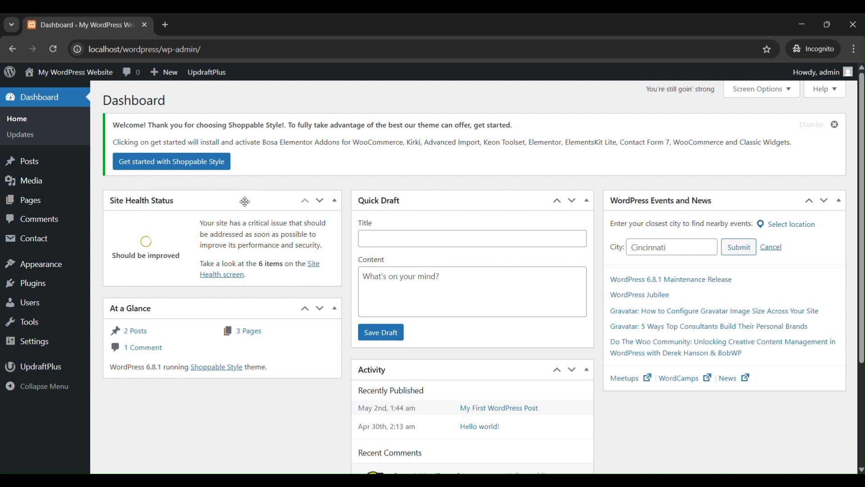
From Plugins > Add Plugin, search the plugin directory for 'woocommerce'
{"action": "left_click", "coordinate": [40, 286]}
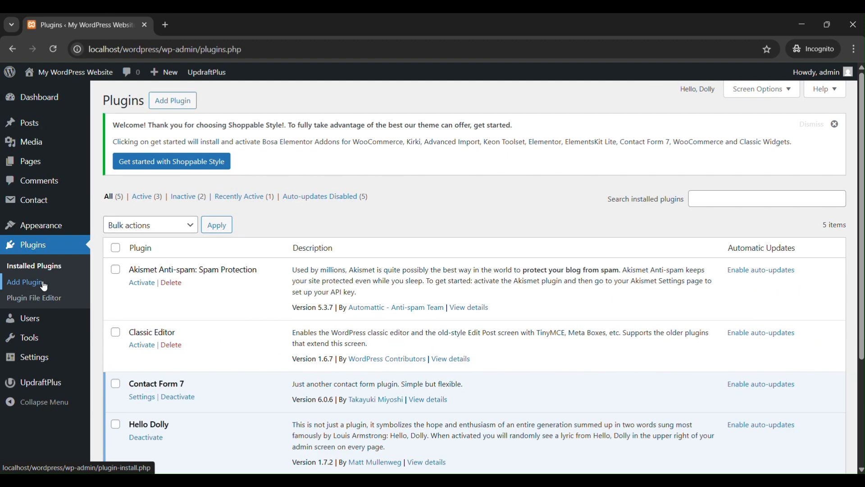
{"action": "left_click", "coordinate": [173, 102]}
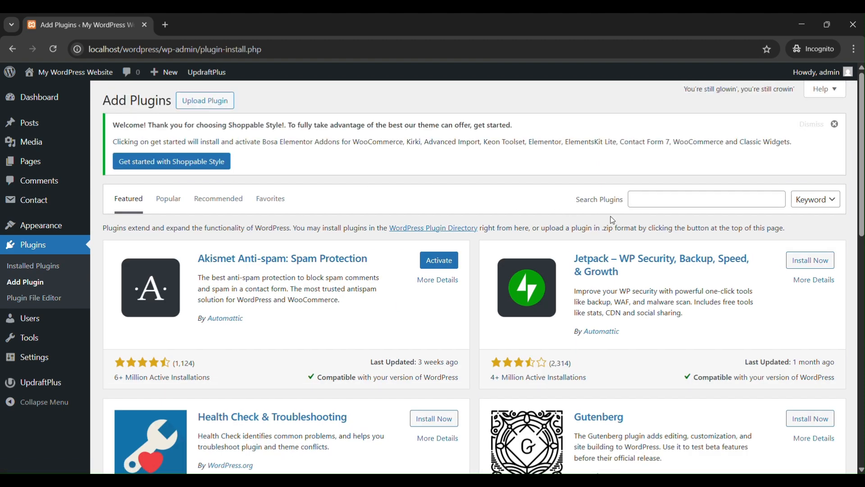
{"action": "left_click", "coordinate": [674, 199]}
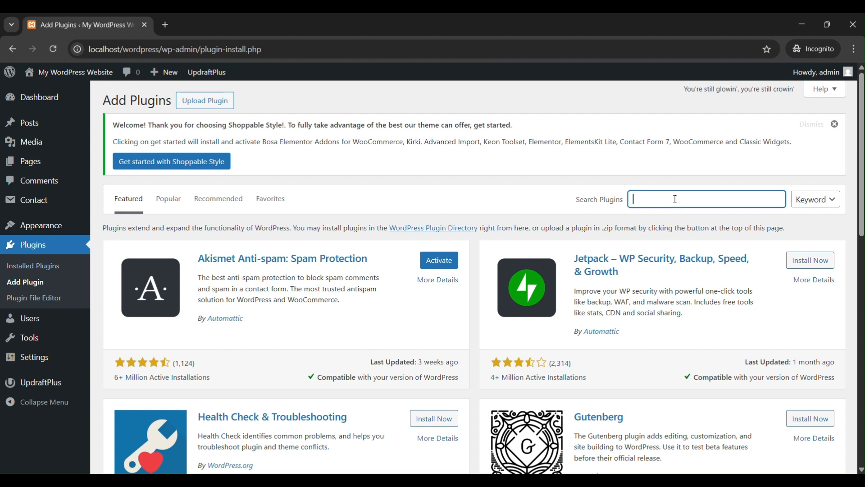
{"action": "type", "text": "woocommerce"}
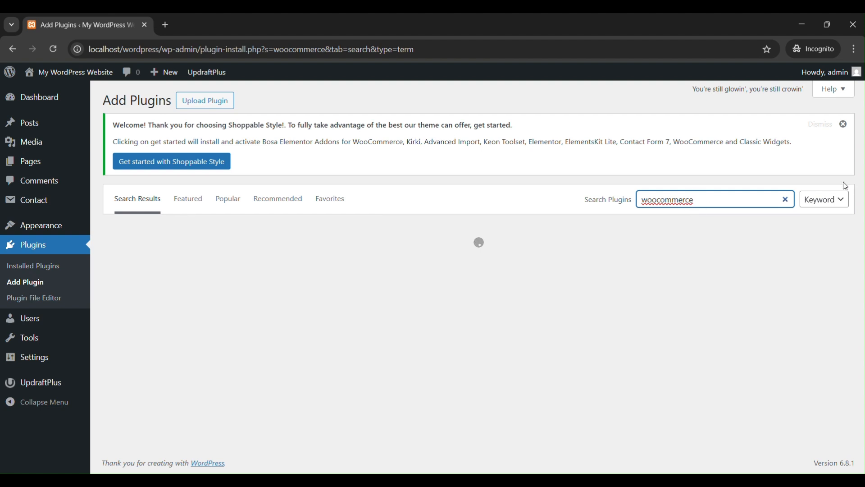
{"action": "left_click", "coordinate": [834, 199]}
Install the WooCommerce plugin by Automattic from its search result card and activate it
{"action": "left_click", "coordinate": [716, 199]}
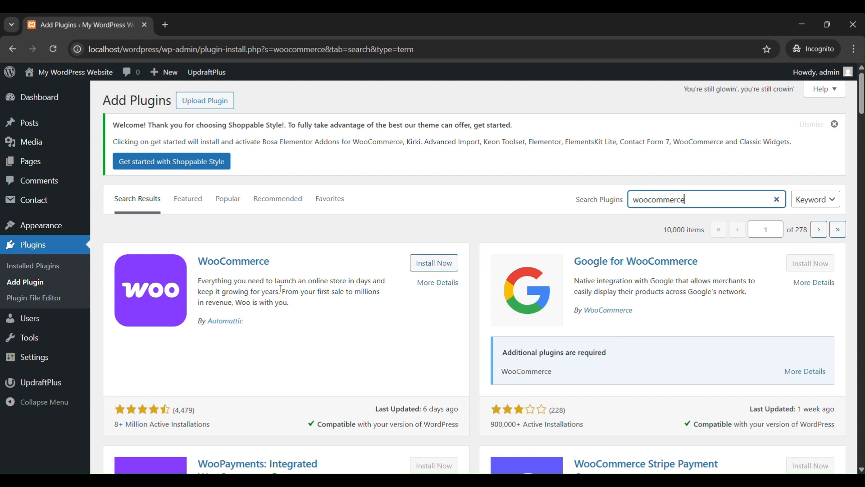
{"action": "left_click", "coordinate": [435, 263]}
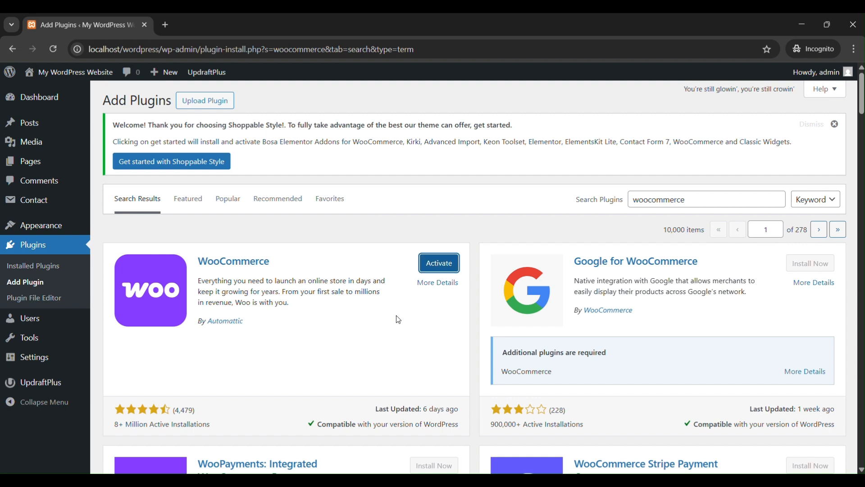
{"action": "left_click", "coordinate": [441, 266]}
{"action": "left_click_drag", "start_coordinate": [307, 424], "coordinate": [457, 430]}
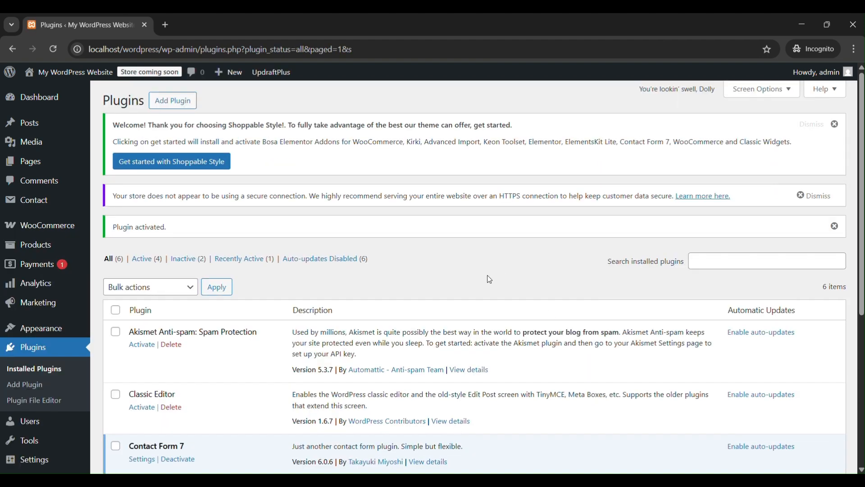
Check WooCommerce 9.8.3 is active among the installed plugins, then open WooCommerce Home
{"action": "scroll", "coordinate": [399, 273], "scroll_direction": "down", "scroll_amount": 5}
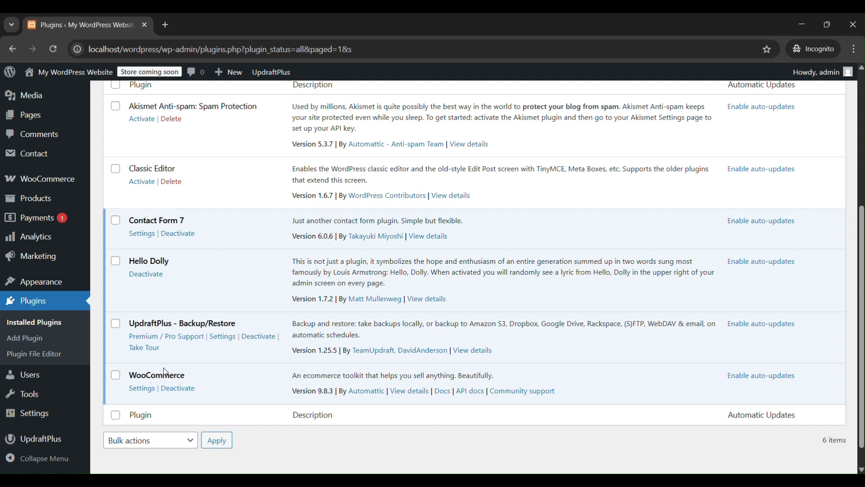
{"action": "scroll", "coordinate": [231, 356], "scroll_direction": "up", "scroll_amount": 1}
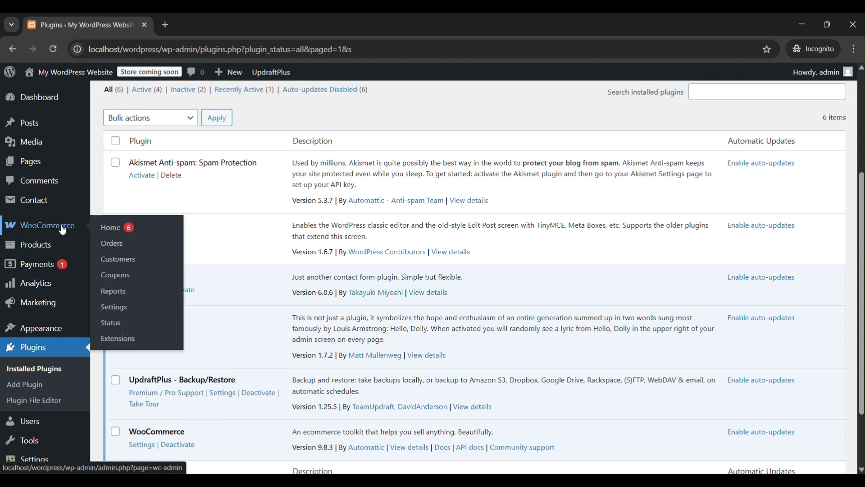
{"action": "left_click", "coordinate": [65, 231]}
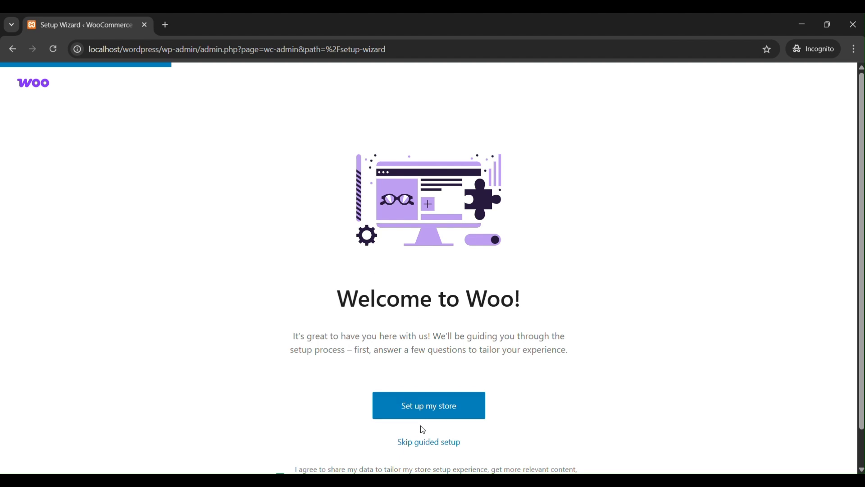
Begin store setup and answer 'I'm setting up a store for a client'
{"action": "left_click", "coordinate": [459, 411]}
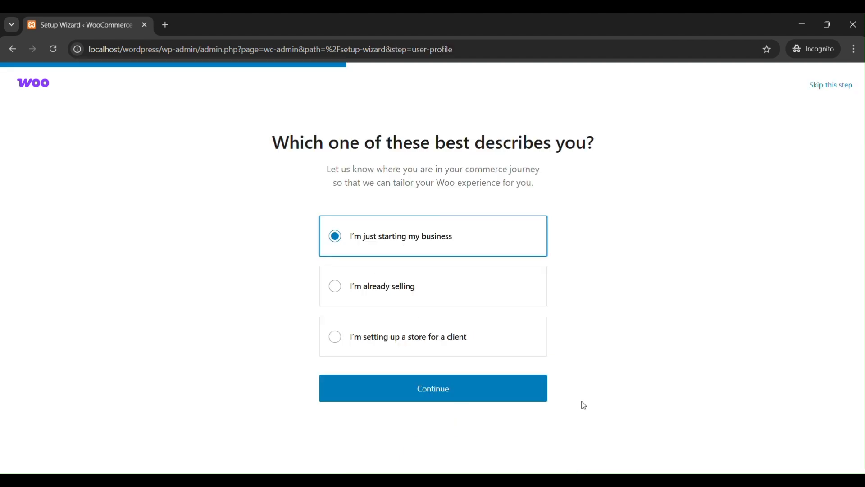
{"action": "left_click", "coordinate": [334, 337]}
{"action": "left_click", "coordinate": [335, 286]}
{"action": "left_click", "coordinate": [335, 235]}
{"action": "left_click", "coordinate": [336, 336]}
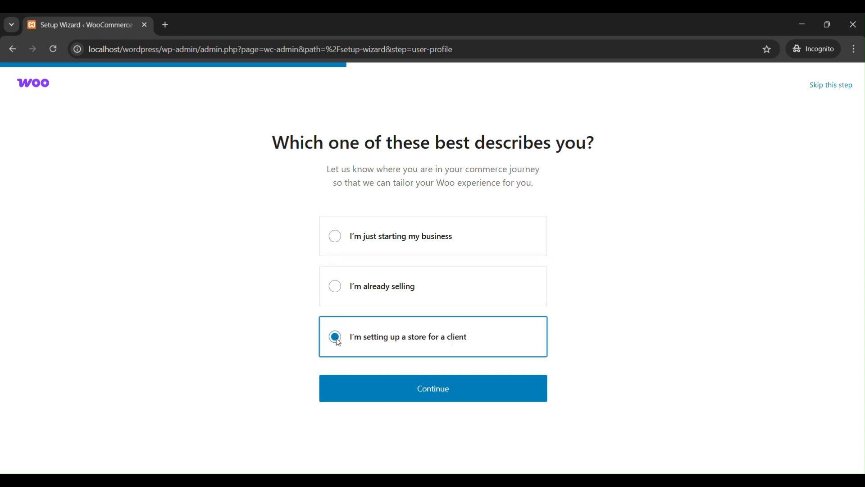
Set the store's industry to Clothing and accessories
{"action": "left_click", "coordinate": [454, 396]}
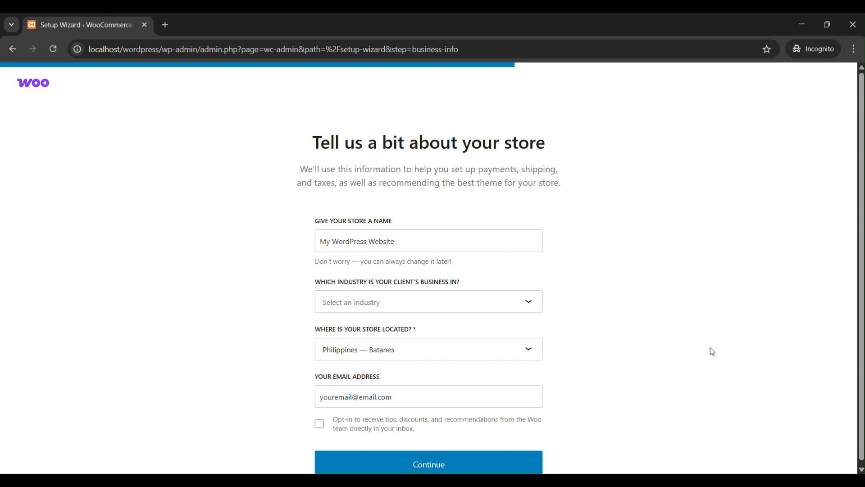
{"action": "left_click", "coordinate": [391, 241]}
{"action": "left_click", "coordinate": [374, 303]}
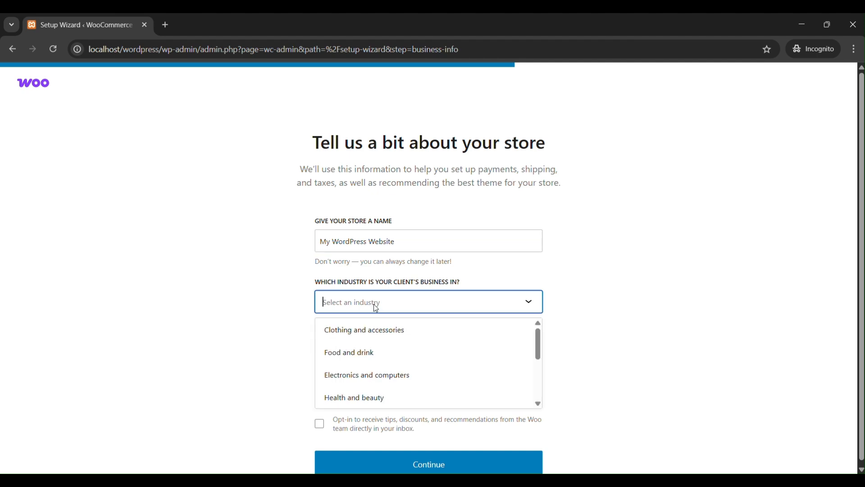
{"action": "scroll", "coordinate": [390, 354], "scroll_direction": "down", "scroll_amount": 5}
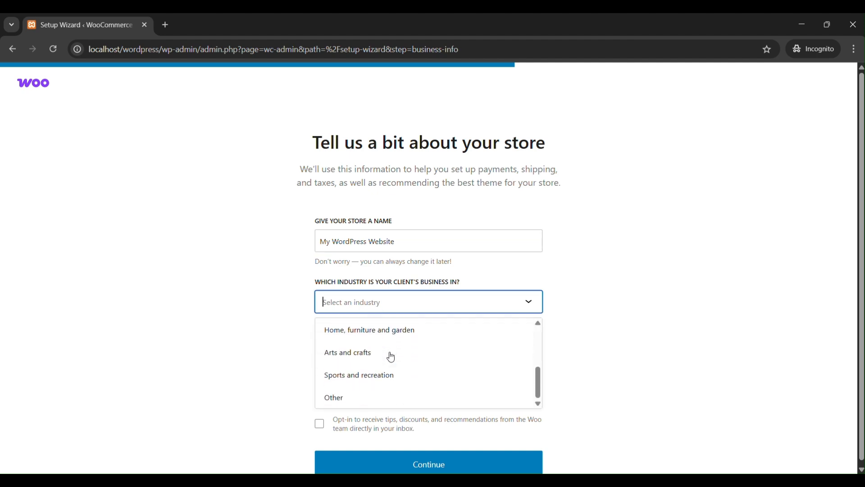
{"action": "scroll", "coordinate": [356, 360], "scroll_direction": "up", "scroll_amount": 2}
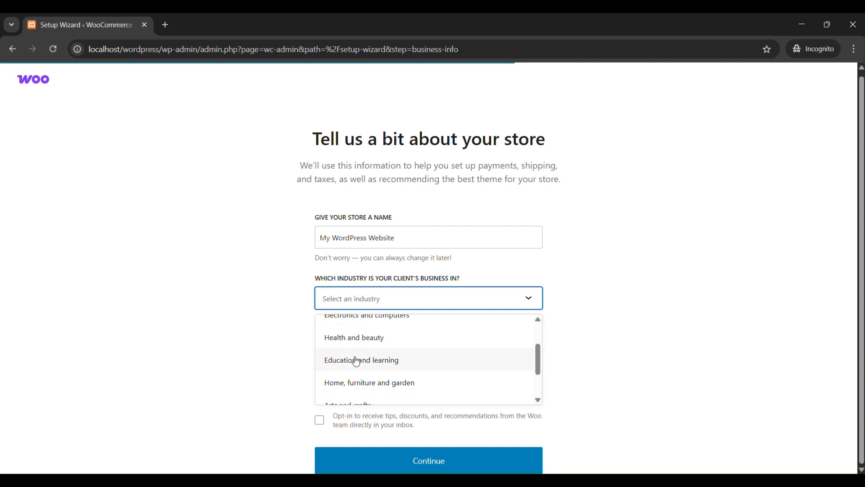
{"action": "scroll", "coordinate": [356, 361], "scroll_direction": "up", "scroll_amount": 2}
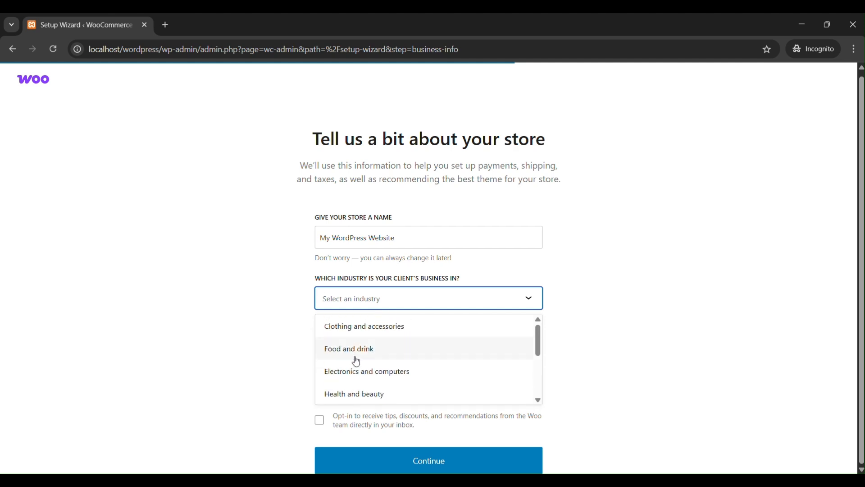
{"action": "left_click", "coordinate": [367, 328]}
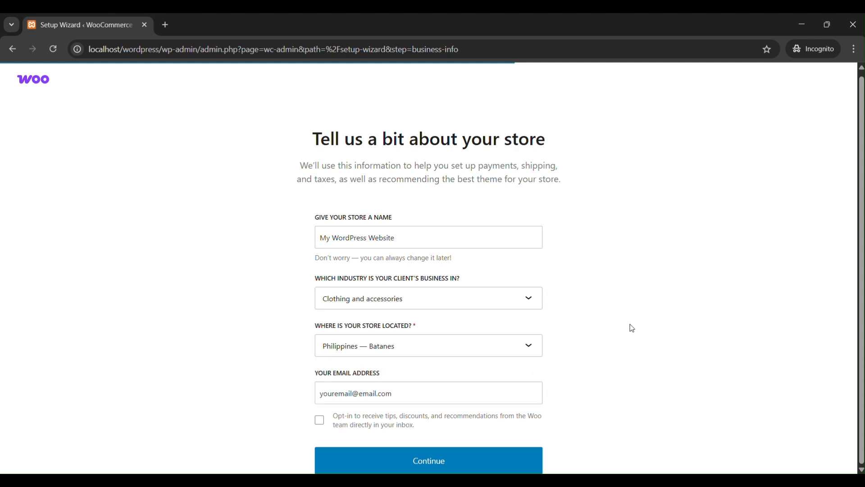
Set the store location to Philippines — Negros Occidental and submit the store details
{"action": "left_click", "coordinate": [446, 349]}
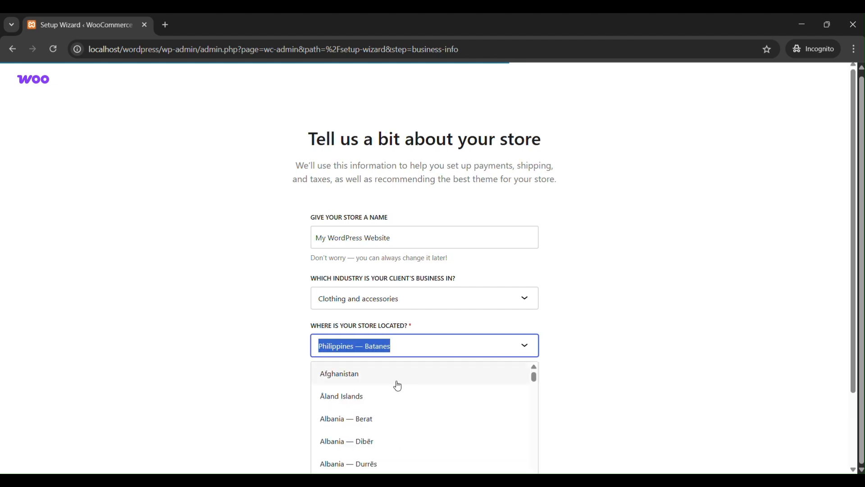
{"action": "scroll", "coordinate": [397, 383], "scroll_direction": "down", "scroll_amount": 4}
{"action": "scroll", "coordinate": [647, 336], "scroll_direction": "down", "scroll_amount": 2}
{"action": "scroll", "coordinate": [476, 332], "scroll_direction": "down", "scroll_amount": 6}
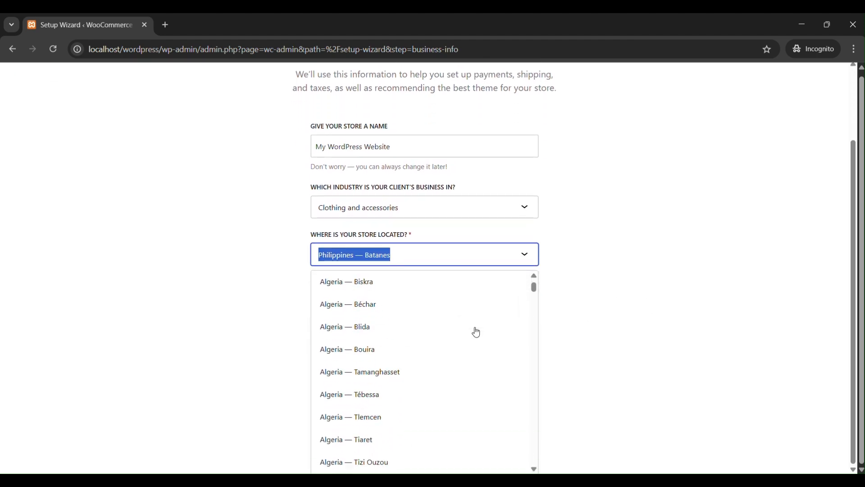
{"action": "scroll", "coordinate": [477, 332], "scroll_direction": "down", "scroll_amount": 15}
{"action": "type", "text": "p"}
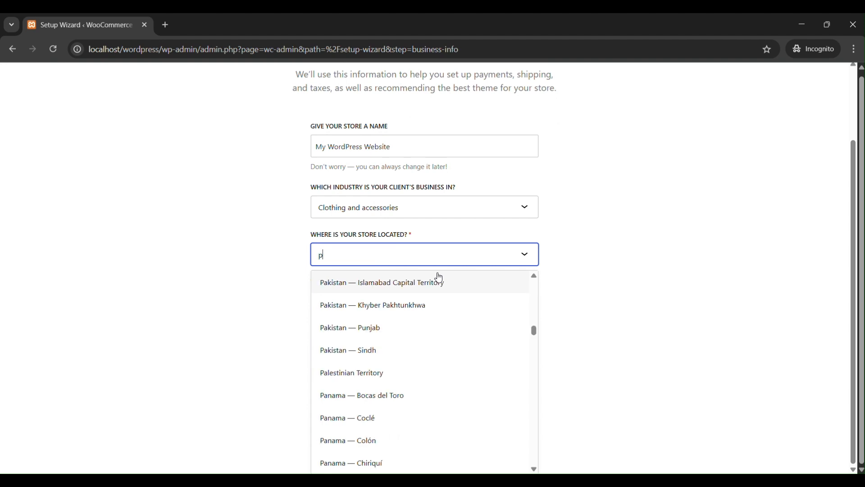
{"action": "type", "text": "hil"}
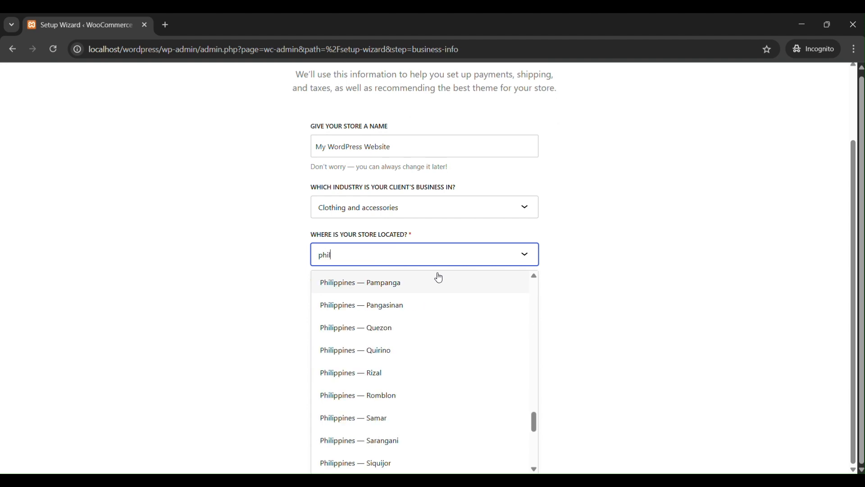
{"action": "scroll", "coordinate": [417, 329], "scroll_direction": "down", "scroll_amount": 1}
{"action": "scroll", "coordinate": [405, 359], "scroll_direction": "down", "scroll_amount": 6}
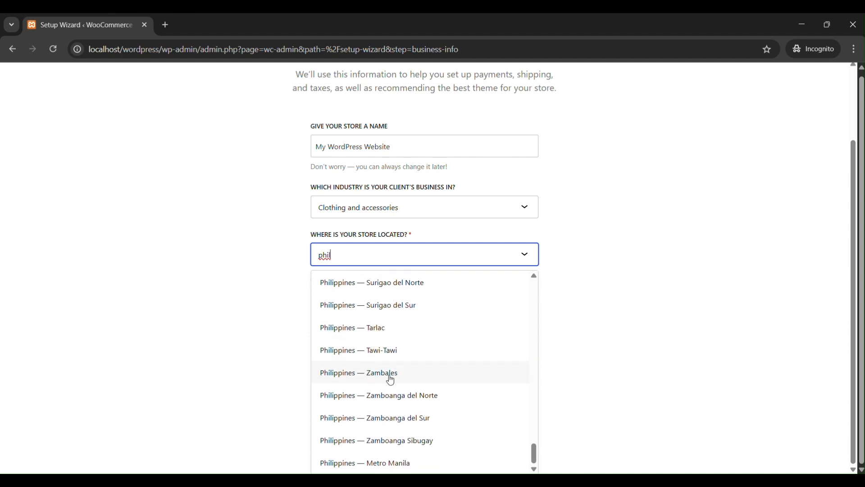
{"action": "scroll", "coordinate": [392, 378], "scroll_direction": "up", "scroll_amount": 4}
{"action": "scroll", "coordinate": [391, 380], "scroll_direction": "up", "scroll_amount": 5}
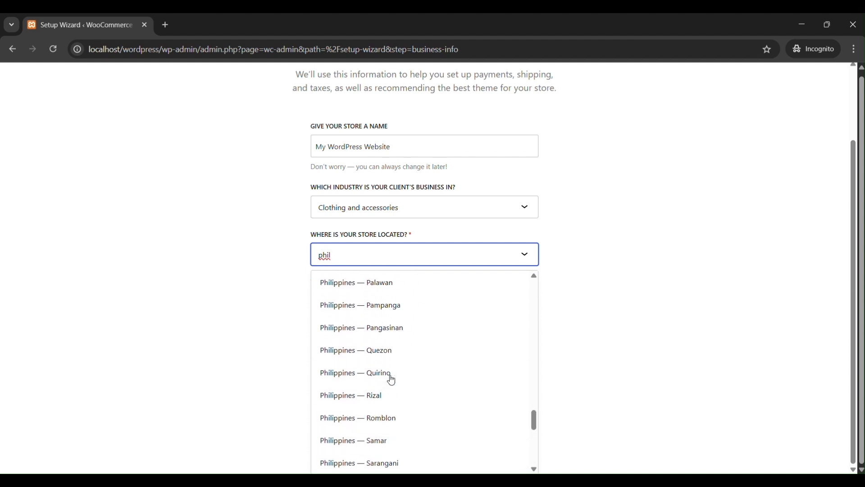
{"action": "scroll", "coordinate": [391, 379], "scroll_direction": "up", "scroll_amount": 2}
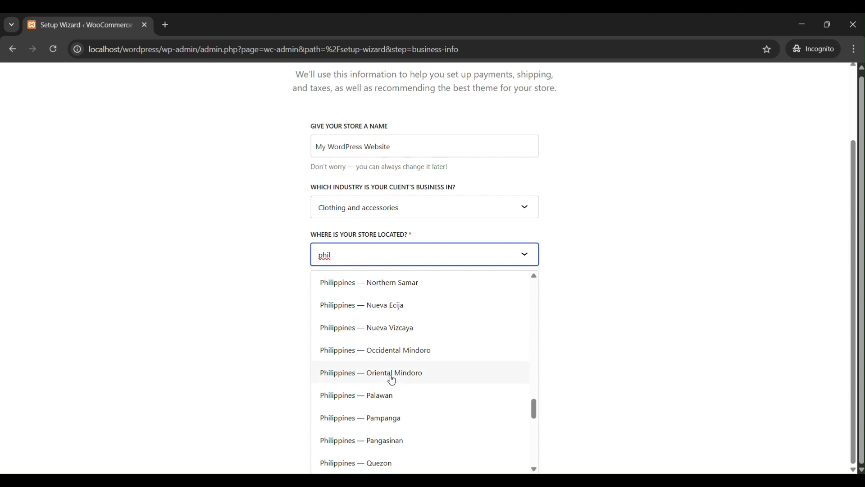
{"action": "scroll", "coordinate": [392, 381], "scroll_direction": "up", "scroll_amount": 2}
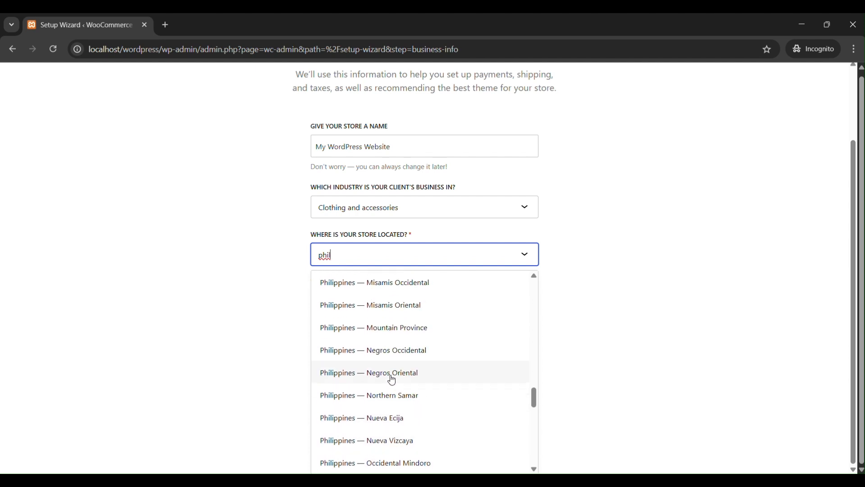
{"action": "left_click", "coordinate": [407, 351]}
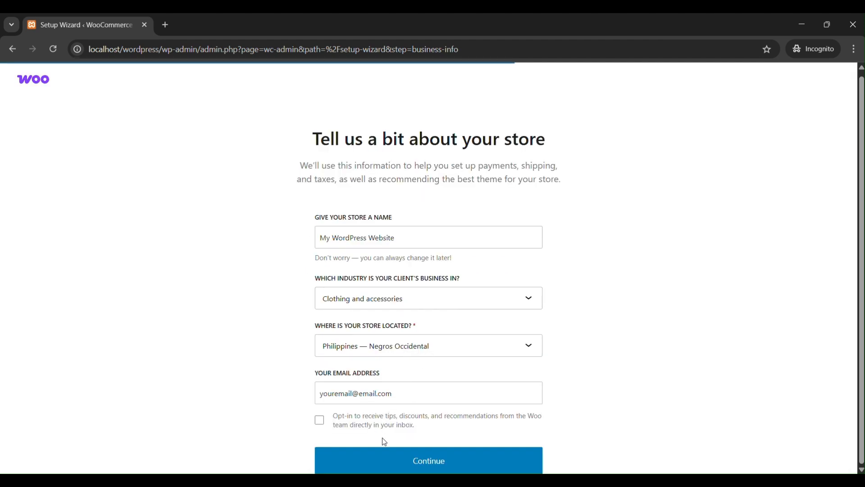
{"action": "left_click", "coordinate": [396, 462]}
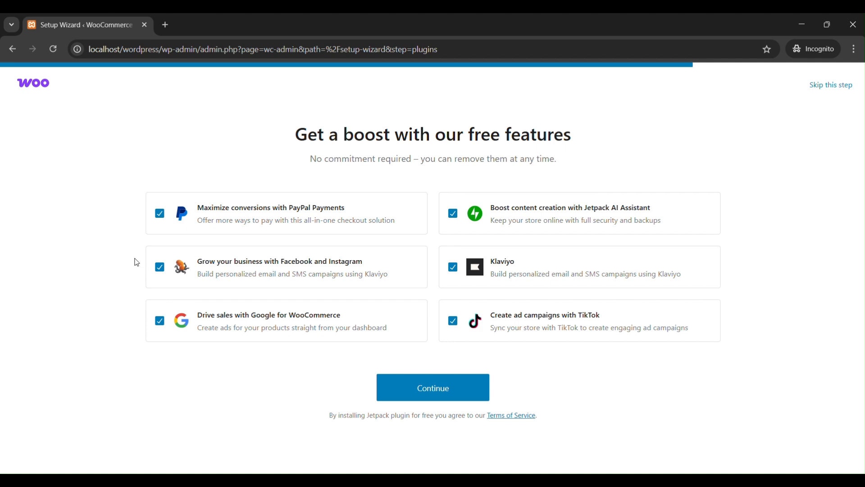
Untick PayPal, Jetpack, Facebook/Instagram, Google, Klaviyo and TikTok, then continue without extensions
{"action": "left_click", "coordinate": [160, 213]}
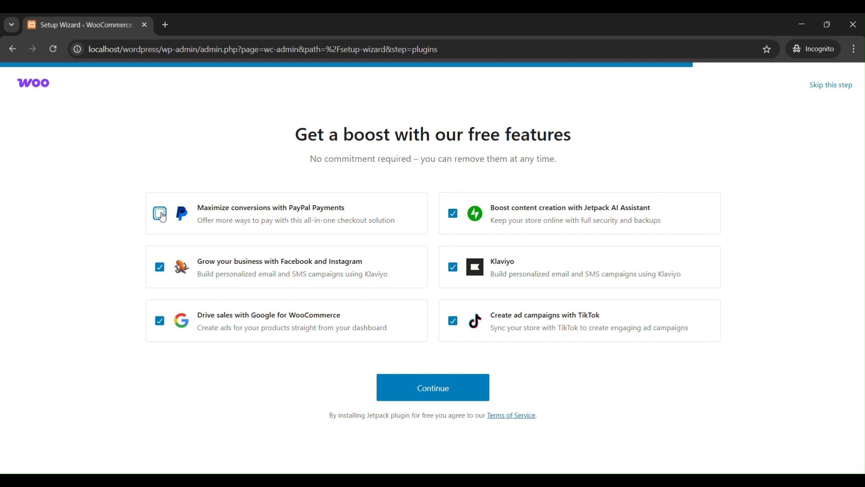
{"action": "left_click", "coordinate": [454, 214]}
{"action": "left_click", "coordinate": [160, 267]}
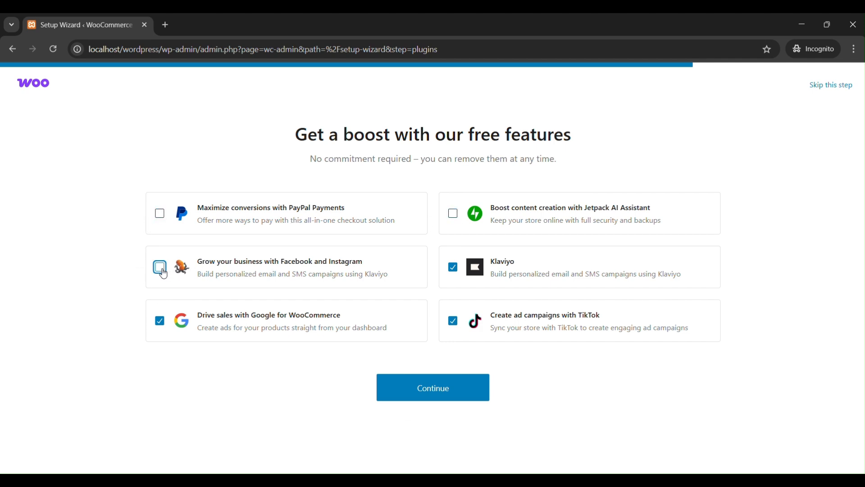
{"action": "left_click", "coordinate": [160, 321]}
{"action": "left_click", "coordinate": [453, 267]}
{"action": "left_click", "coordinate": [453, 321]}
{"action": "left_click", "coordinate": [434, 390]}
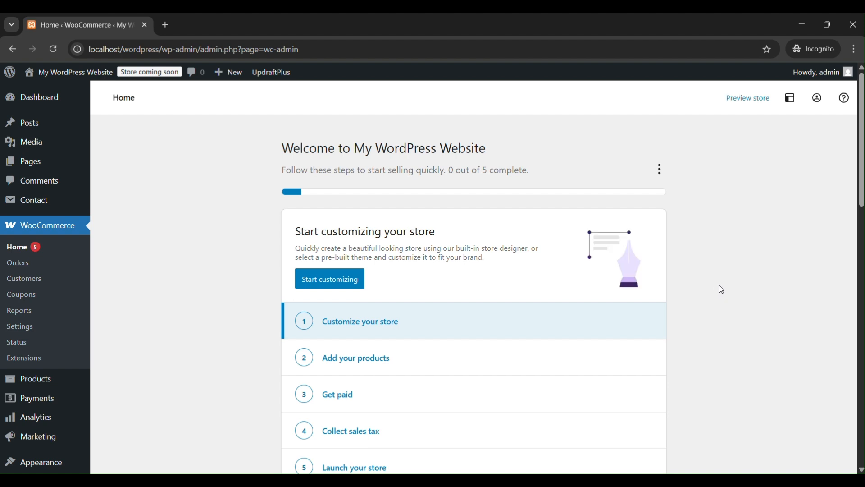
Preview the store from WooCommerce Home, showing the empty Shop page in a new tab
{"action": "scroll", "coordinate": [344, 305], "scroll_direction": "down", "scroll_amount": 2}
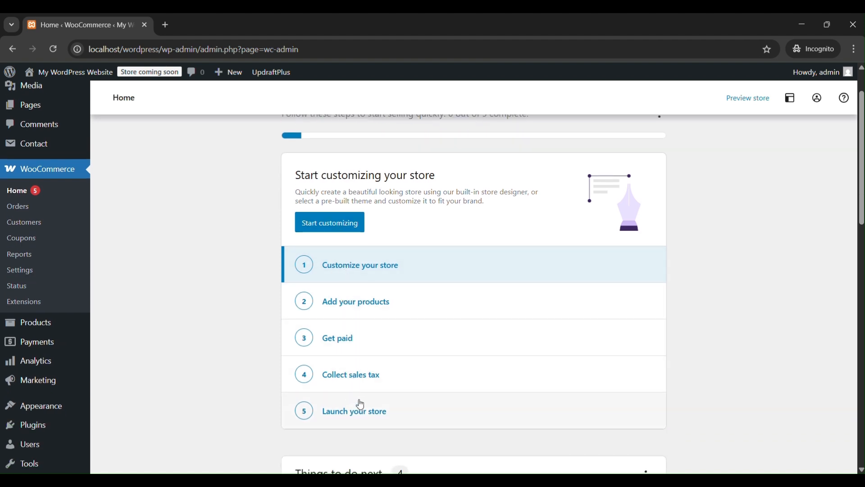
{"action": "scroll", "coordinate": [778, 291], "scroll_direction": "up", "scroll_amount": 2}
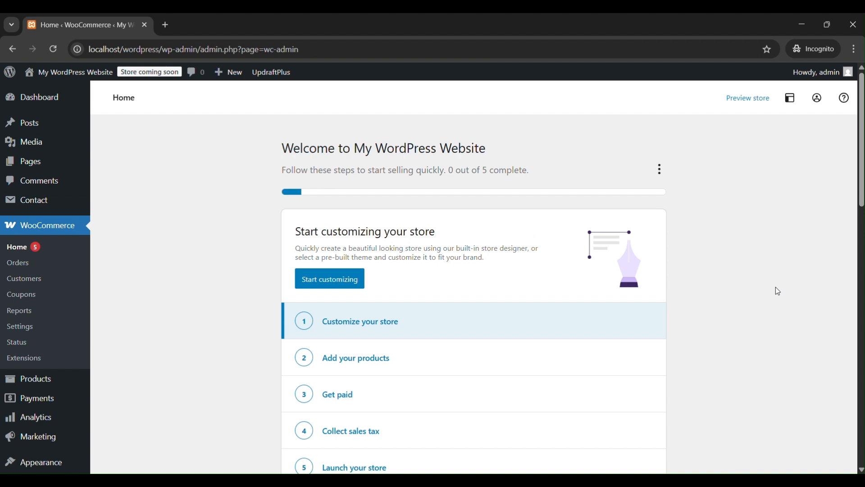
{"action": "left_click", "coordinate": [751, 99]}
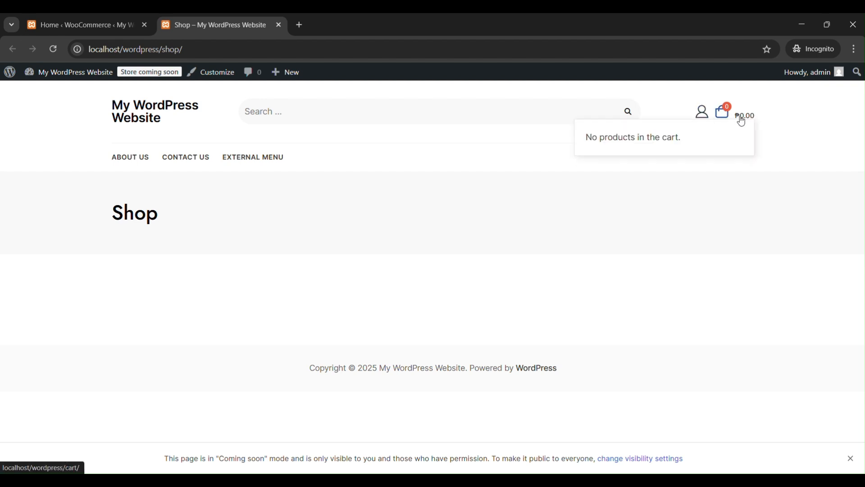
Browse the storefront home page, then switch back to the 'Home ‹ WooCommerce' tab
{"action": "left_click", "coordinate": [137, 116]}
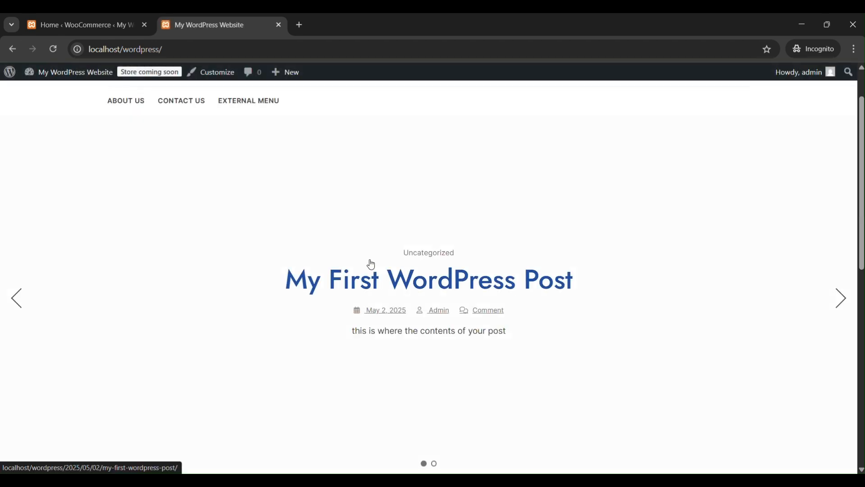
{"action": "scroll", "coordinate": [473, 228], "scroll_direction": "down", "scroll_amount": 8}
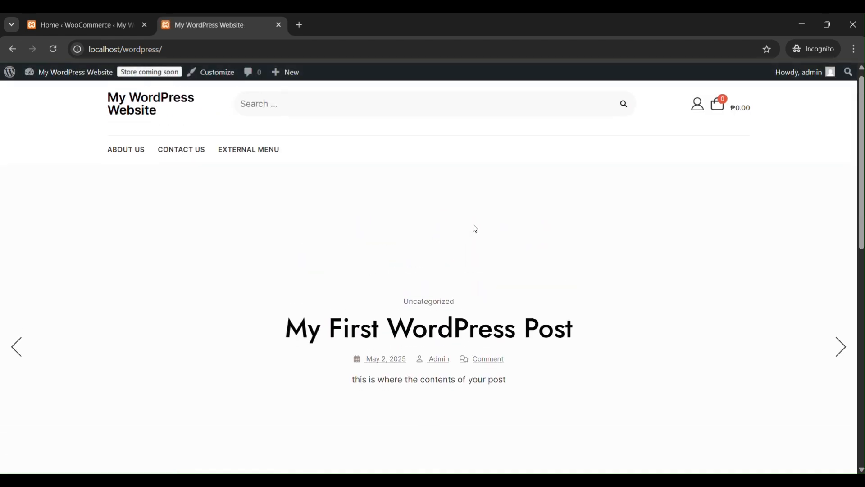
{"action": "scroll", "coordinate": [475, 228], "scroll_direction": "down", "scroll_amount": 3}
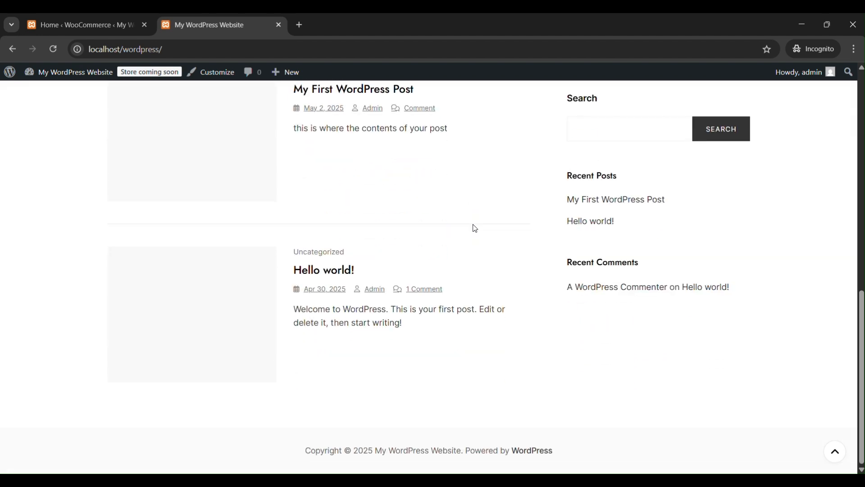
{"action": "scroll", "coordinate": [475, 228], "scroll_direction": "up", "scroll_amount": 11}
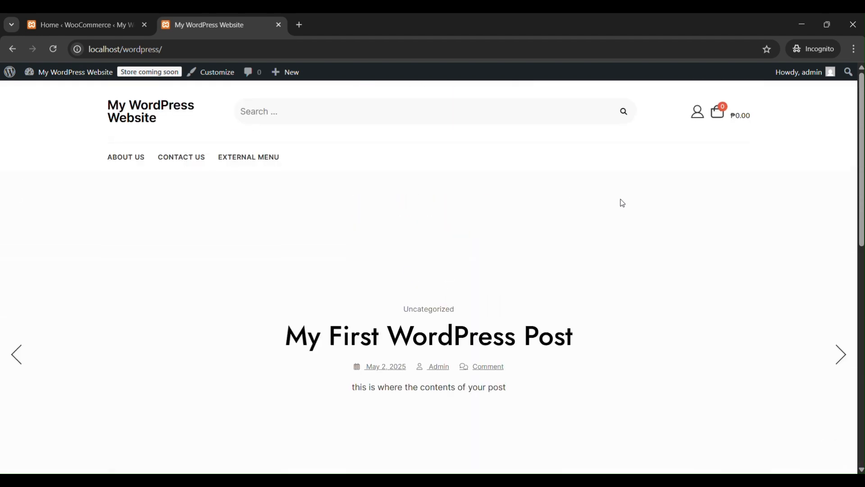
{"action": "mouse_move", "coordinate": [716, 122]}
{"action": "left_click", "coordinate": [72, 25]}
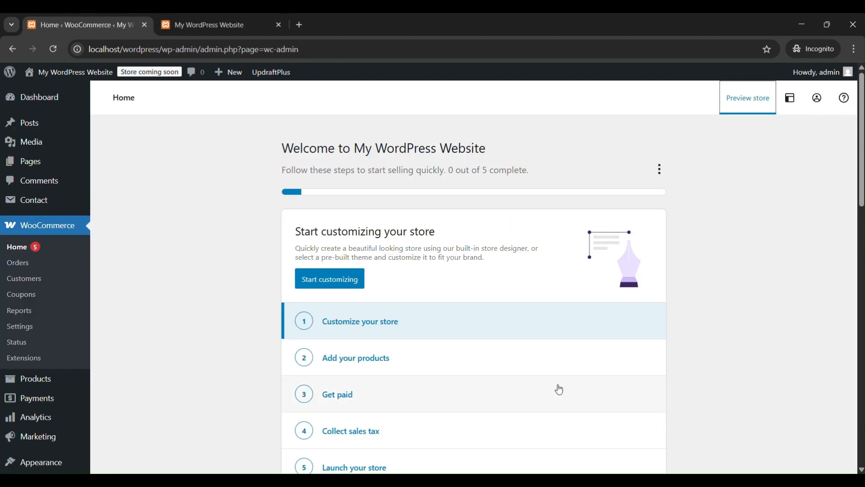